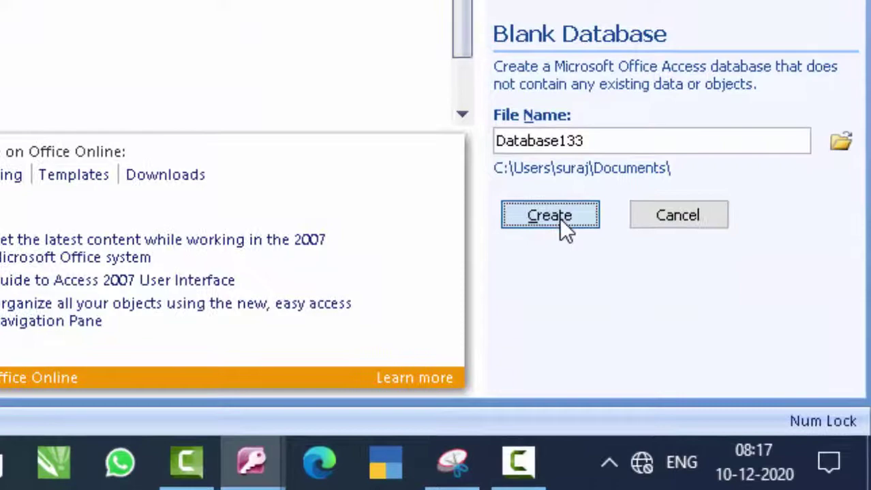
Step: Create the blank database Database133, which opens an empty Table1 in Datasheet View
left_click(559, 218)
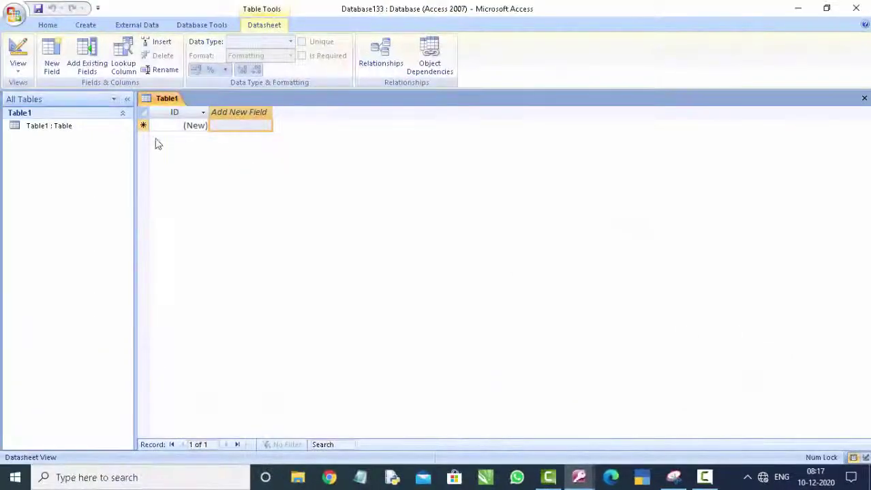
Step: Switch Table1 to Design View, saving it under the name Tb1
left_click(33, 116)
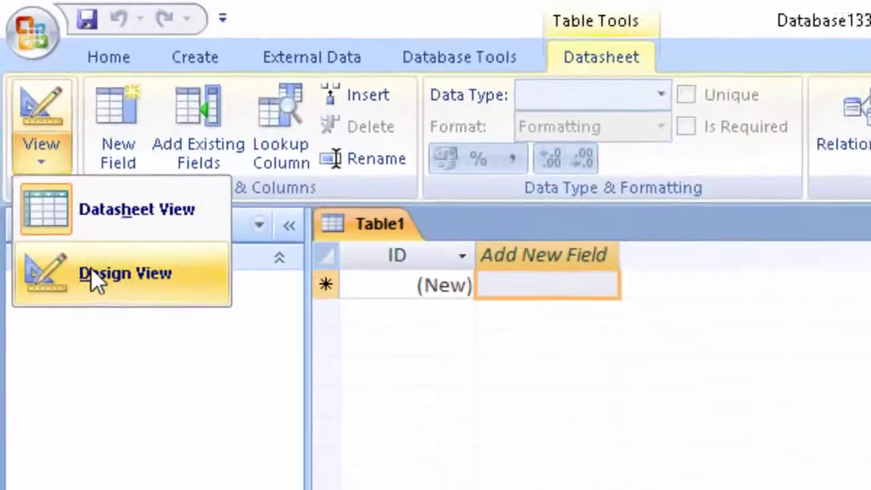
left_click(75, 192)
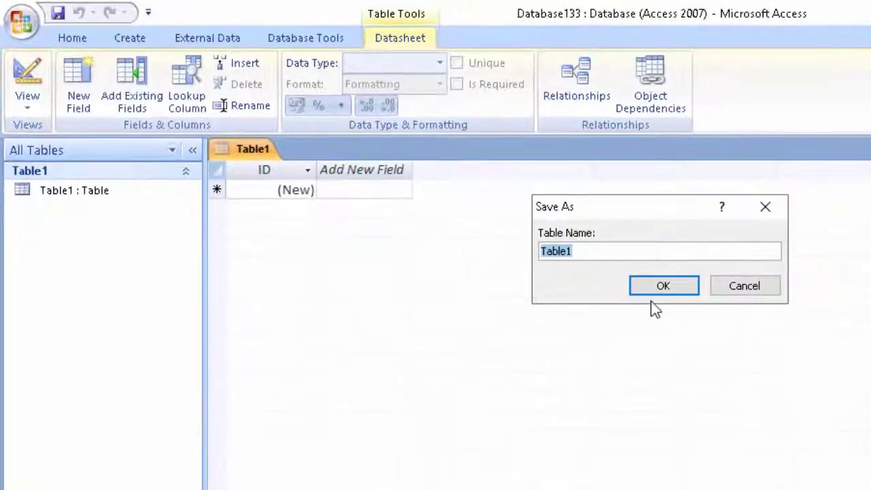
key("BackSpace")
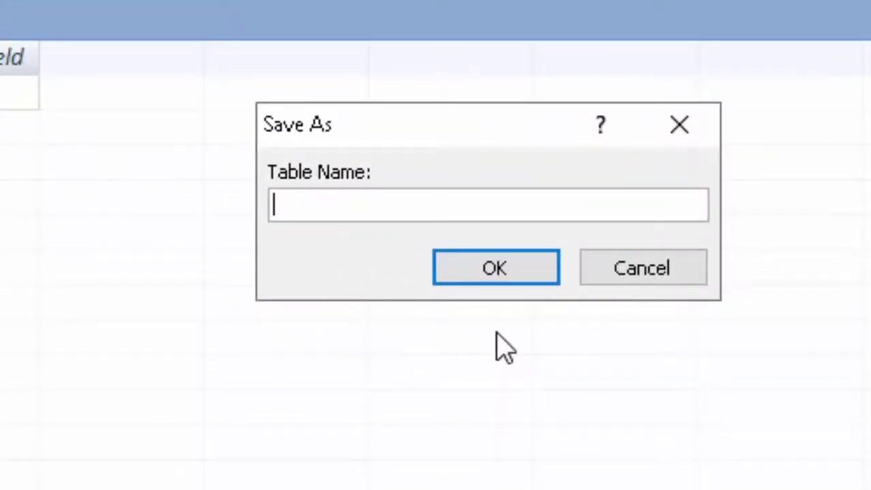
type("Tb1")
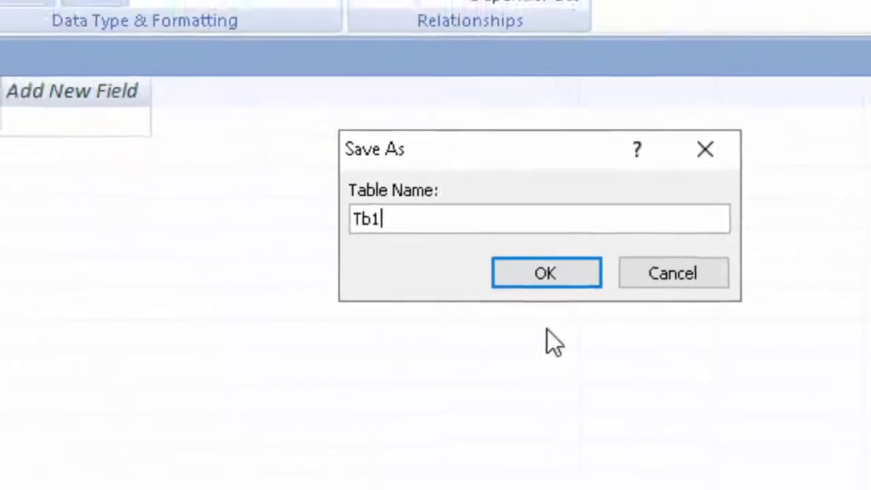
key("Return")
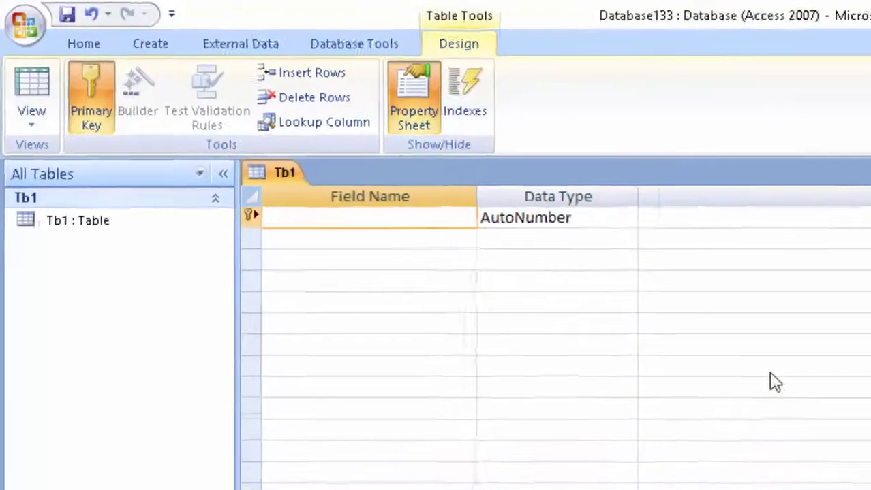
Step: Rename the ID field to ProductId and add a ProductName Text field
type("ProductId")
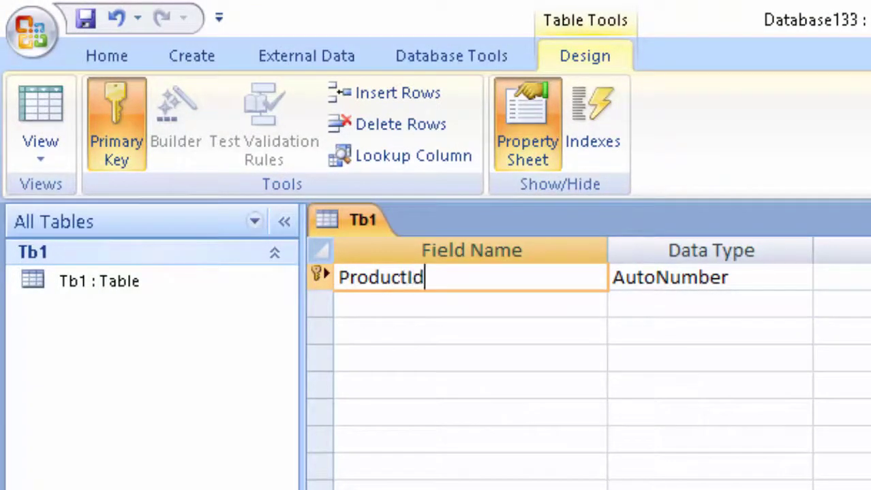
key("Tab")
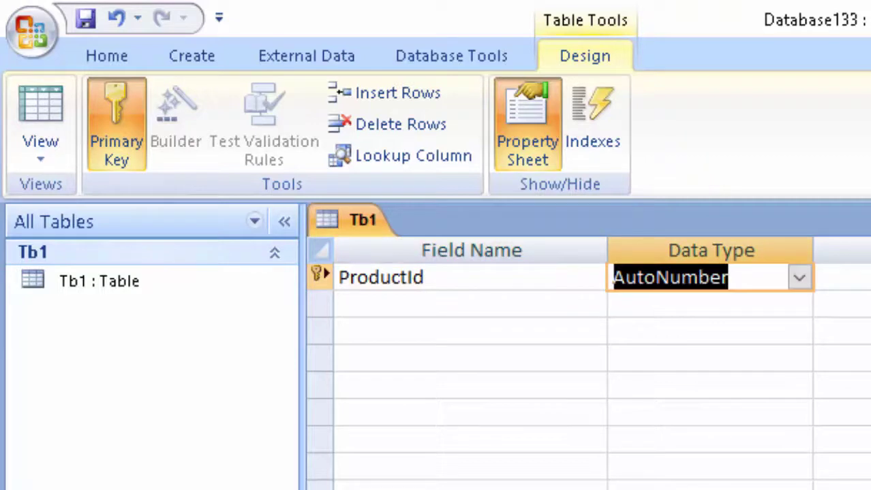
left_click(381, 297)
type("ProductName")
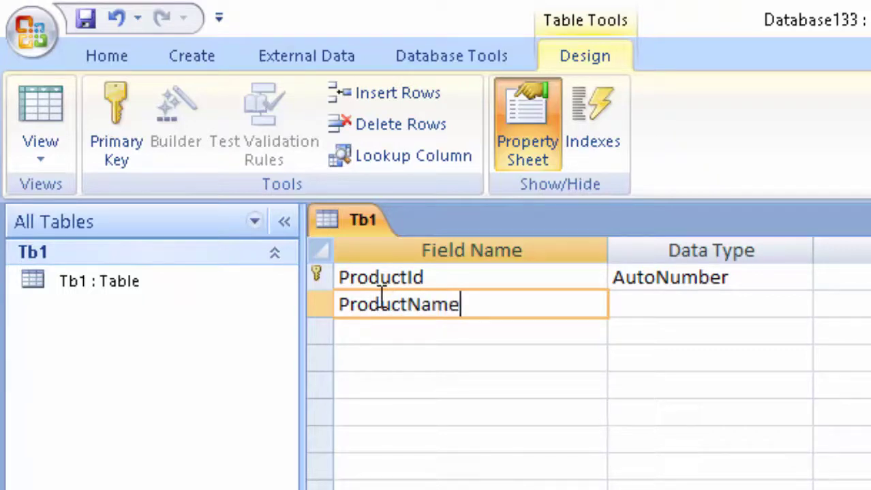
key("Tab")
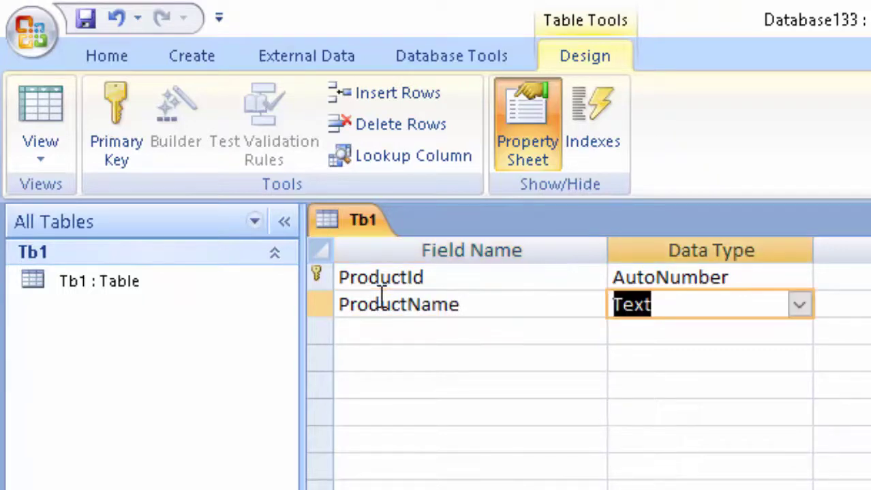
key("Tab")
key("Tab")
type("Price Per Unit")
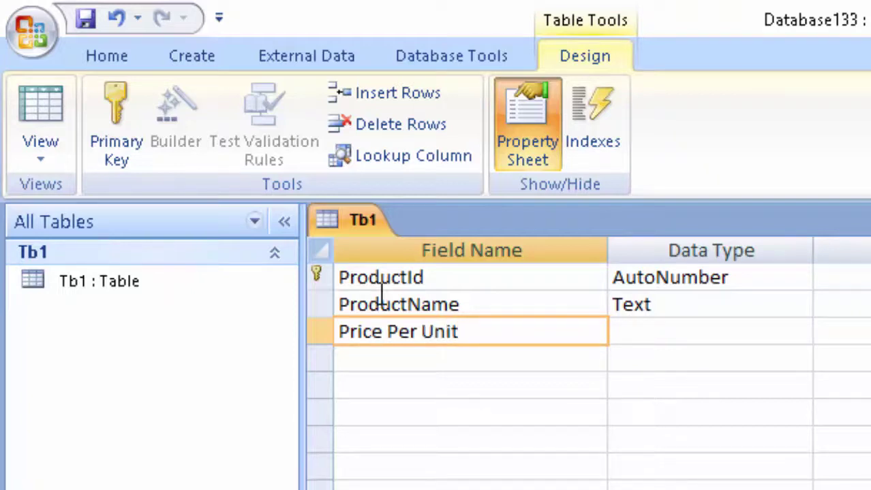
Step: Add a Price Per Unit field with data type Currency
left_click(687, 324)
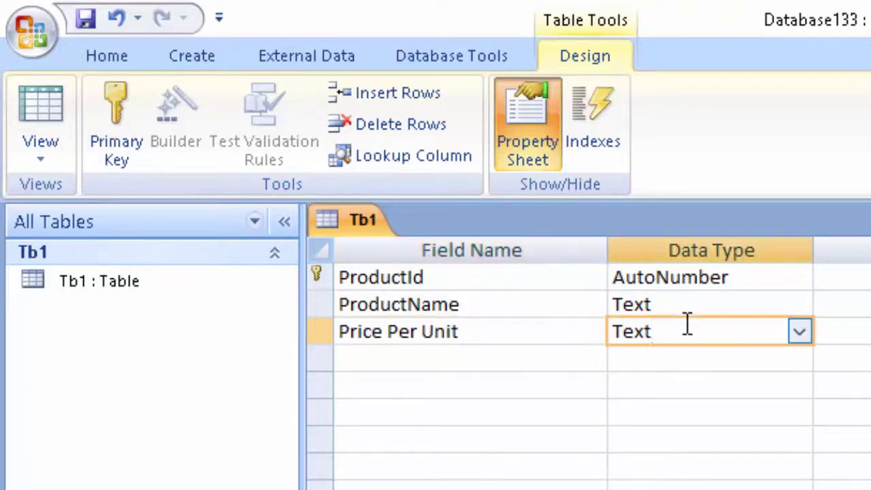
left_click(792, 338)
left_click(737, 476)
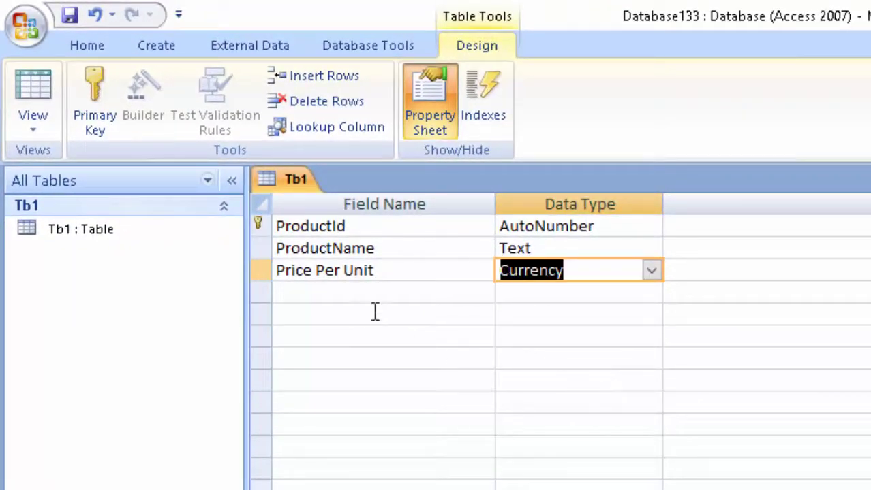
left_click(302, 286)
type("Unit")
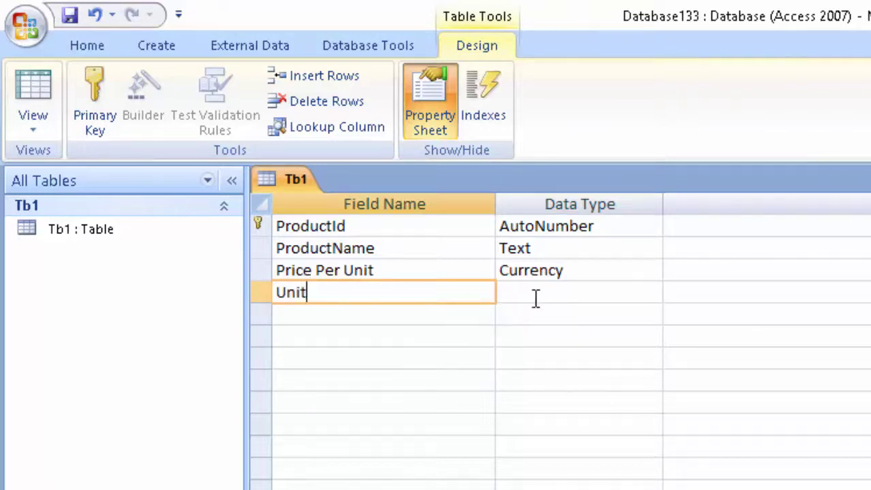
Step: Make the new Unit field a Number with field size Double
left_click(538, 298)
left_click(652, 294)
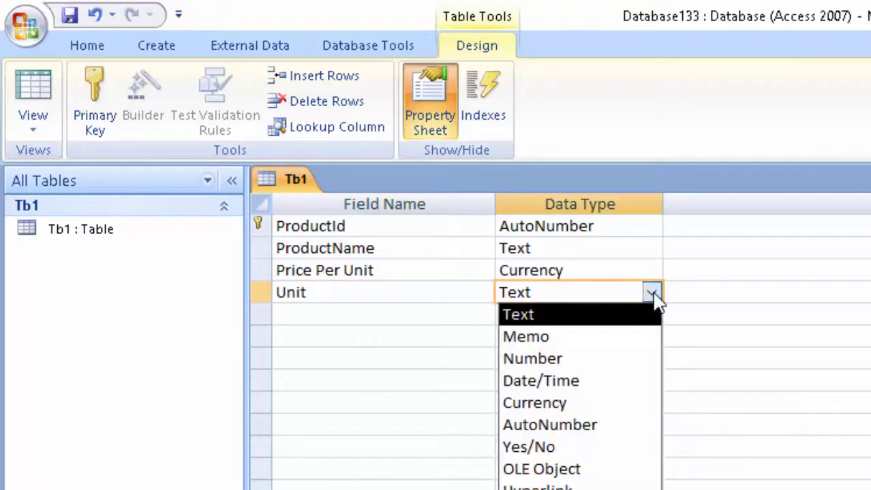
left_click(630, 358)
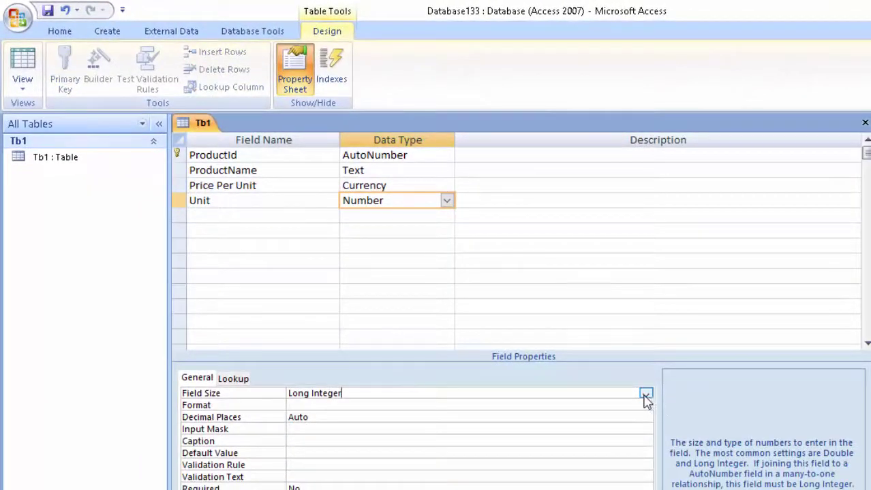
left_click(646, 395)
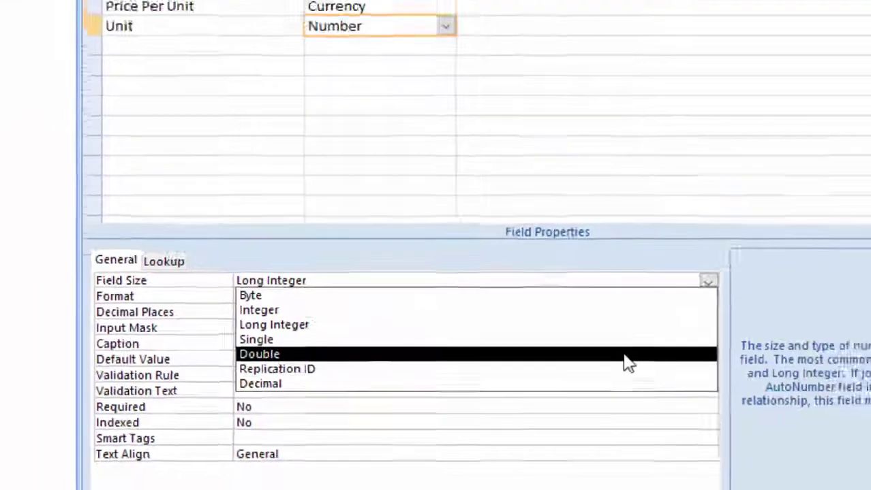
left_click(757, 321)
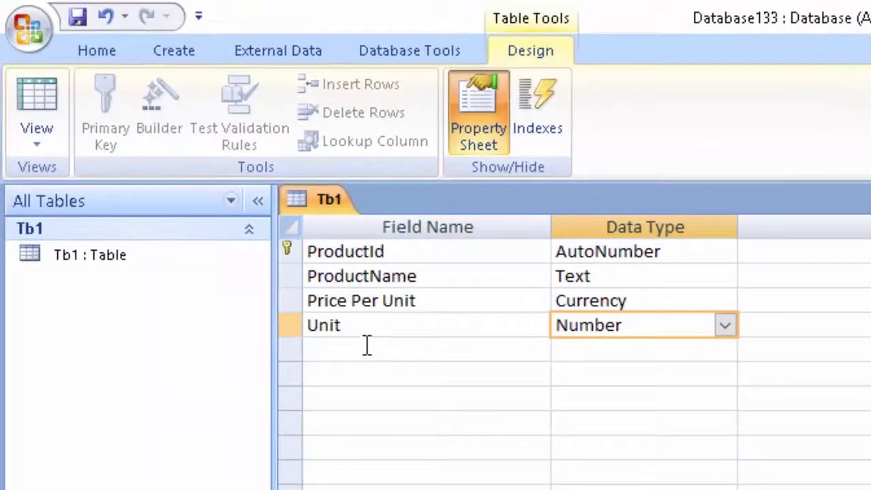
left_click(366, 346)
type("Total")
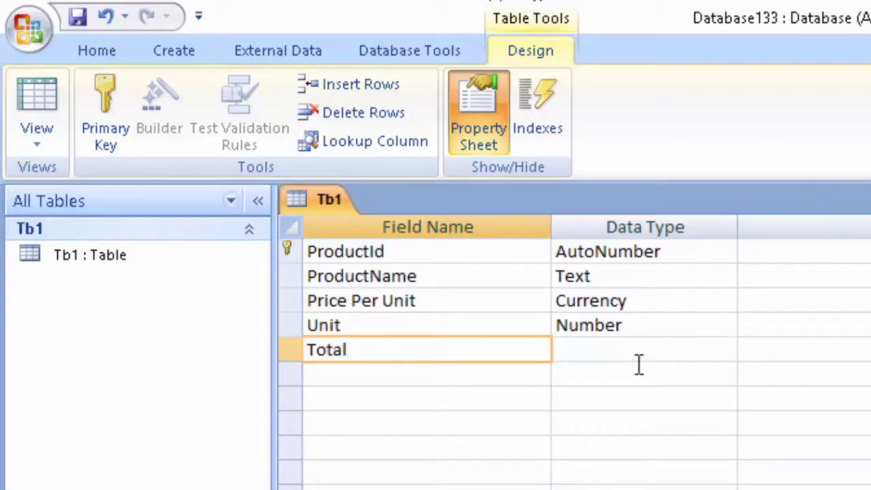
Step: Make the Total field Currency, then return the table to Datasheet View
left_click(640, 354)
left_click(727, 351)
left_click(620, 423)
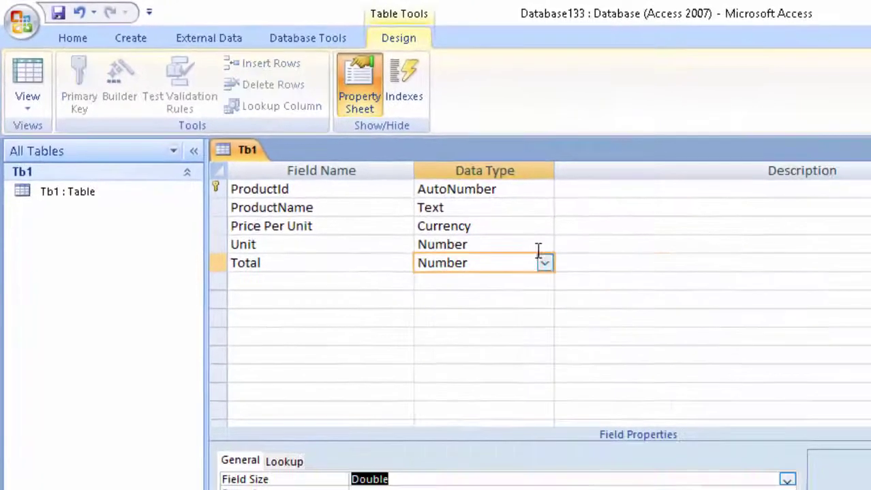
left_click(546, 261)
left_click(504, 355)
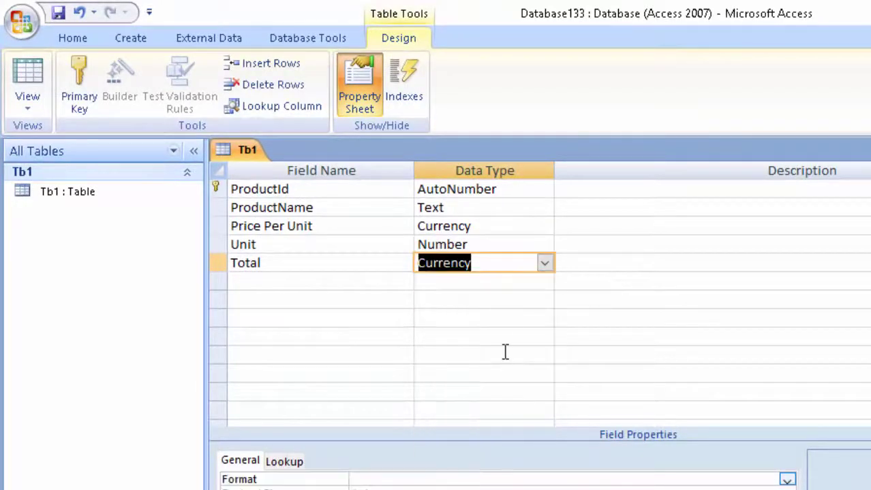
left_click(14, 85)
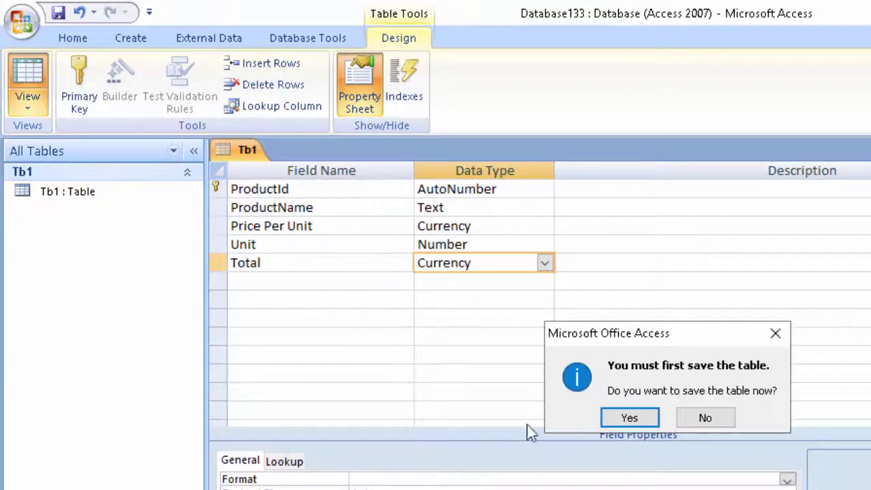
Step: Save Tb1 and autofit the Price Per Unit and ProductName column widths
left_click(630, 418)
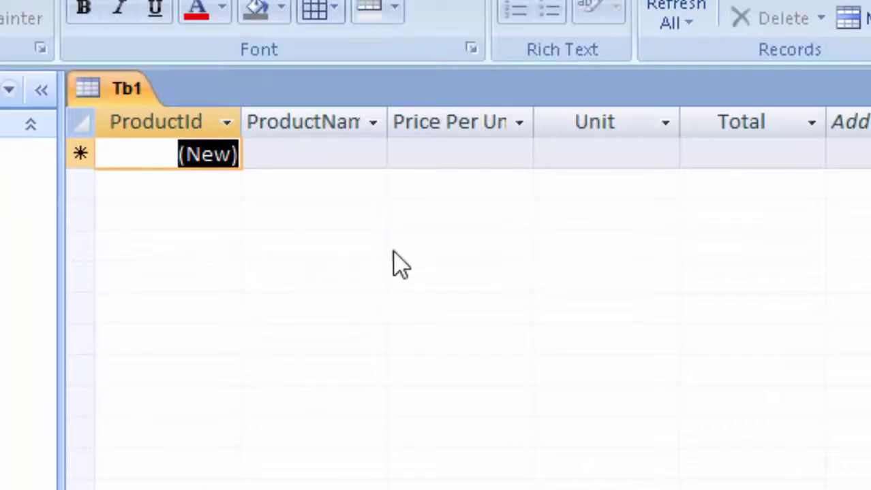
left_click(525, 124)
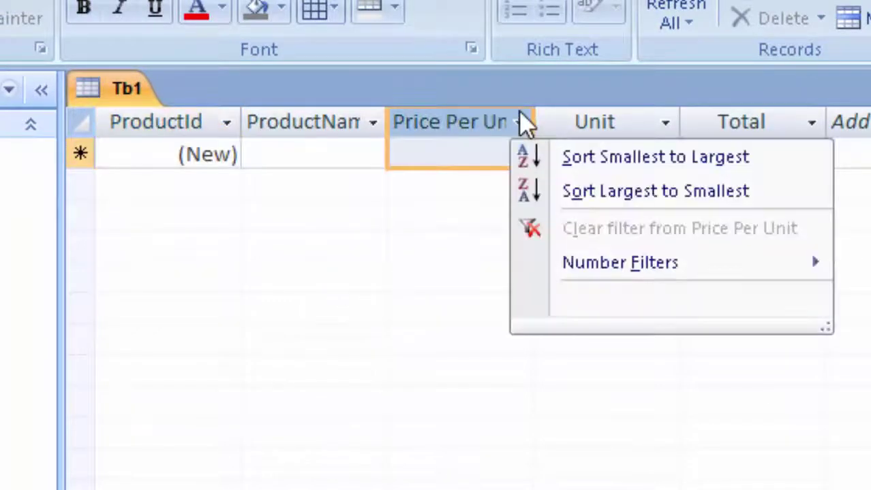
left_click(538, 128)
left_click(536, 125)
left_click(538, 128)
double_click(535, 122)
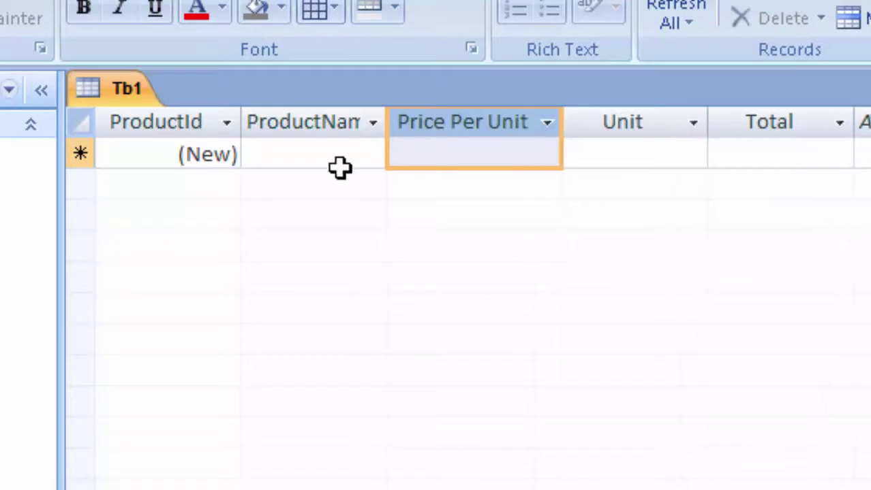
double_click(392, 115)
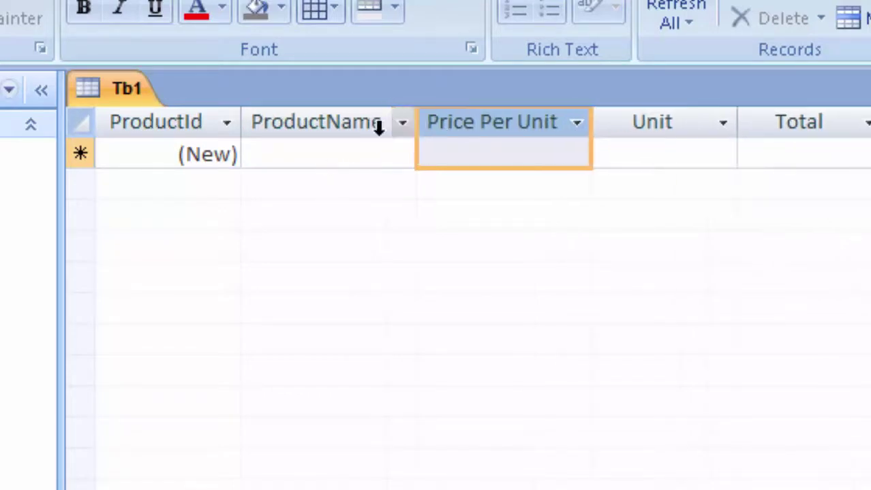
Step: Enter a Sugar record priced 40 with 500 units
left_click(351, 149)
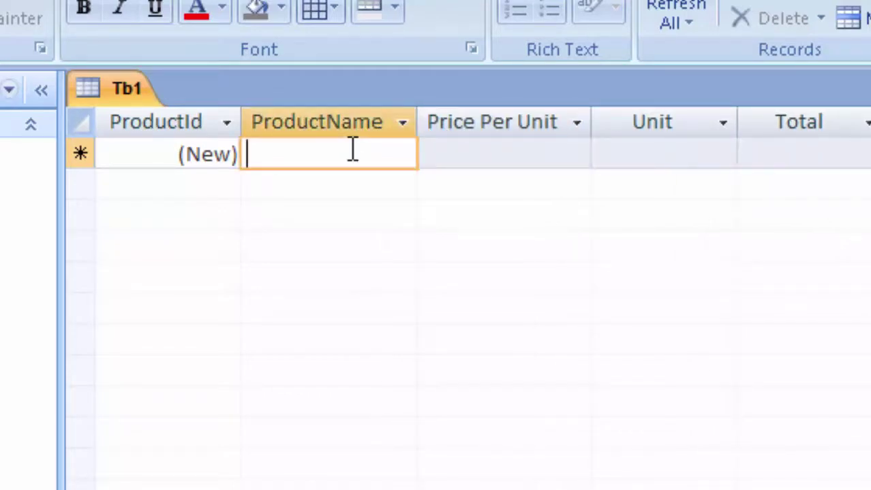
type("Sugar")
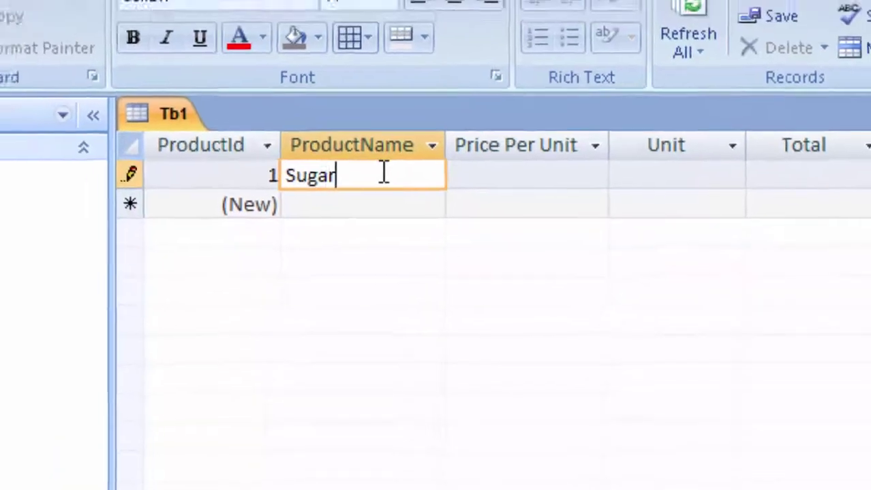
key("Tab")
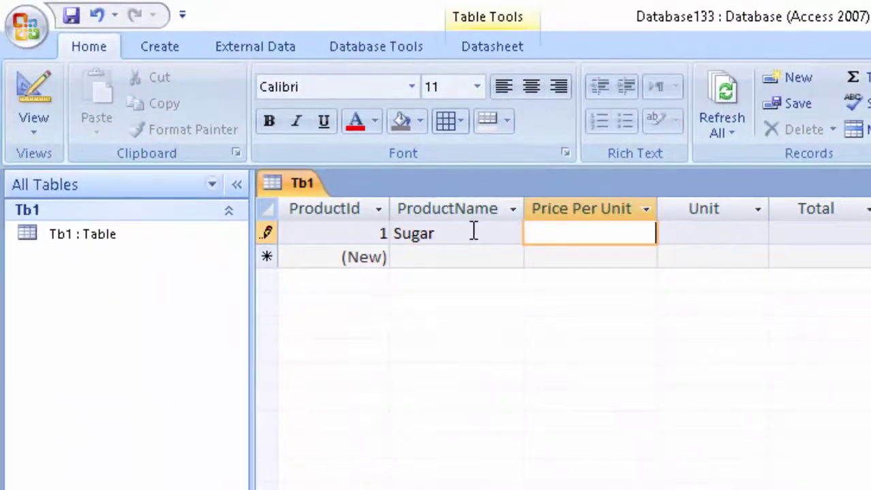
type("40")
key("Tab")
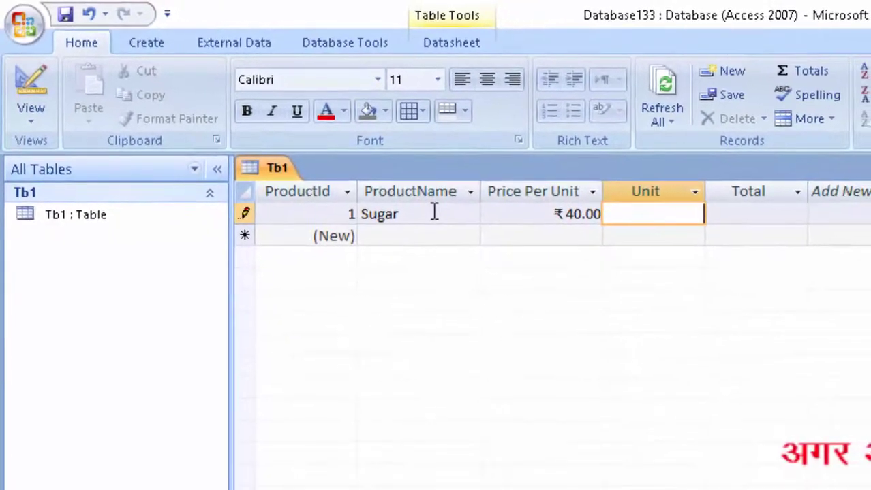
type("500")
key("Tab")
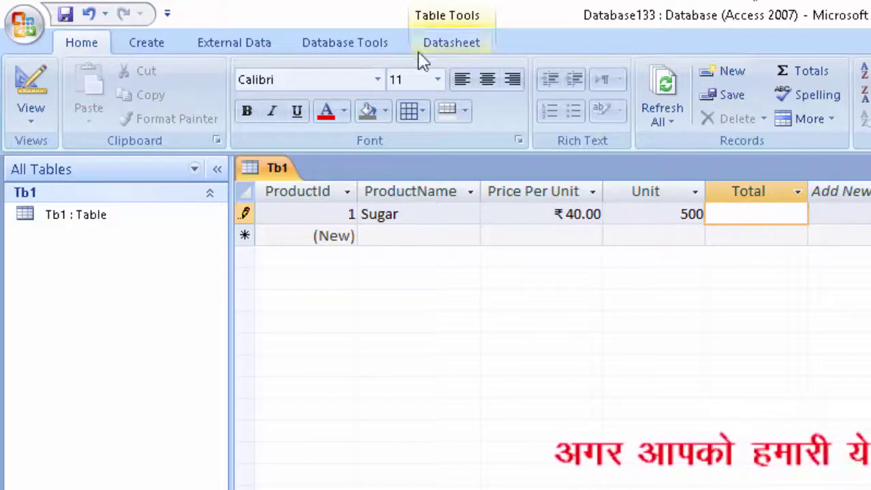
Step: Build a design-view query on Tb1 with the Total field and make it an Update query
left_click(151, 48)
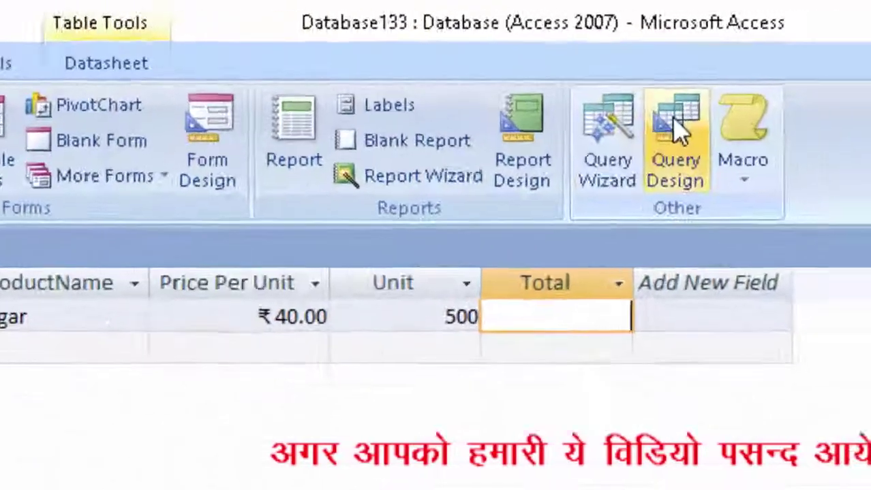
left_click(677, 130)
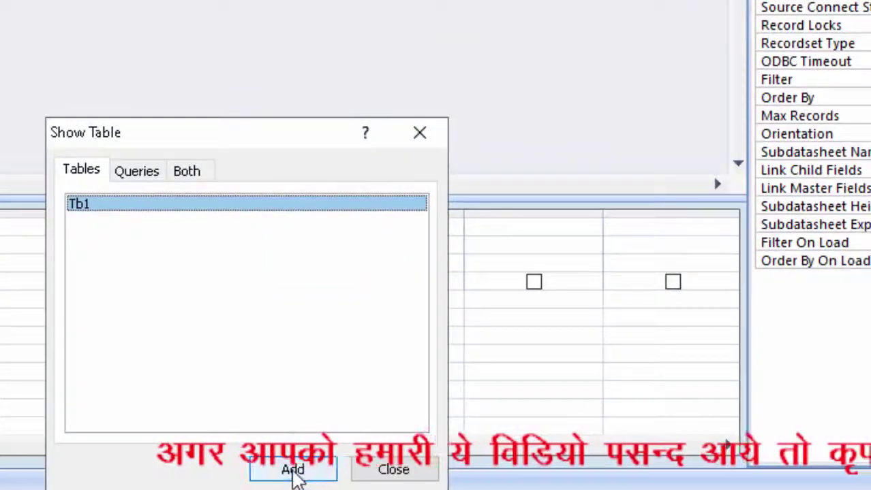
left_click(295, 474)
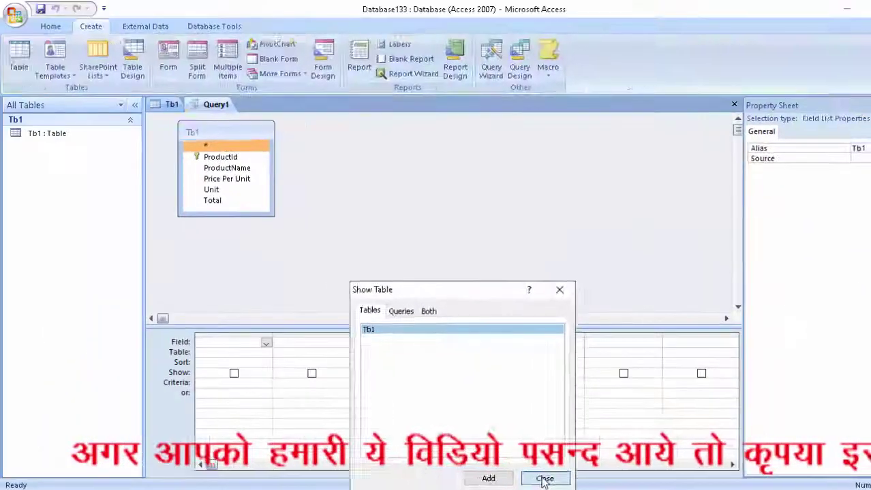
left_click(547, 475)
left_click(204, 200)
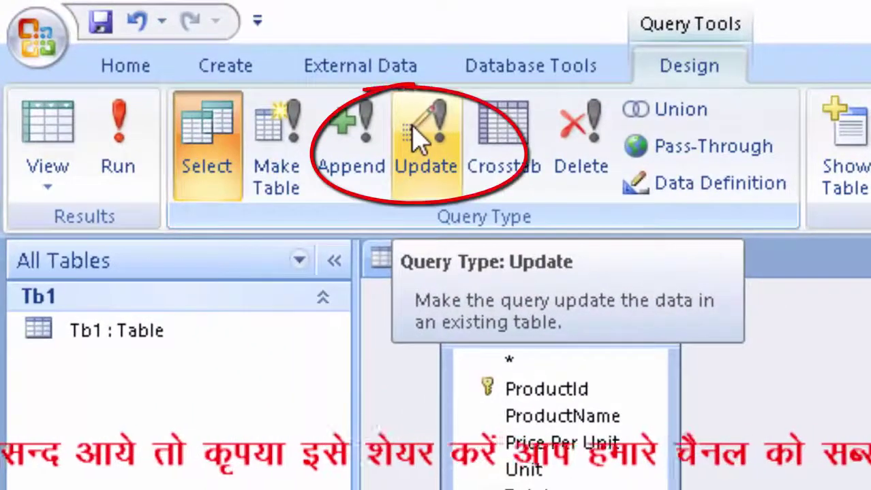
left_click(419, 139)
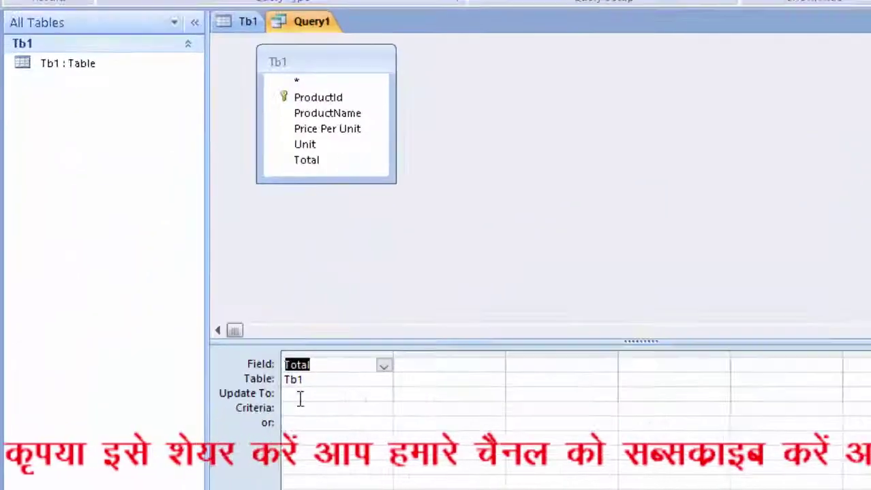
Step: Set Total's Update To expression to [Price Per Unit]*[Unit]
left_click(248, 415)
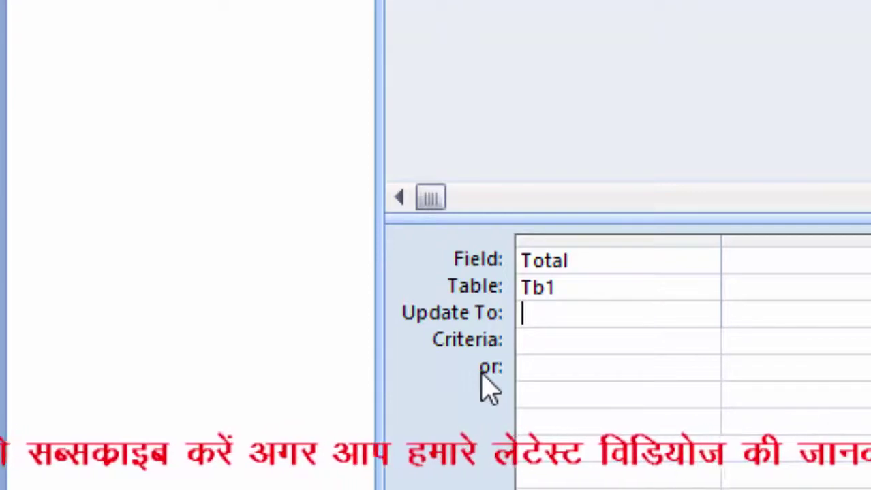
type("[")
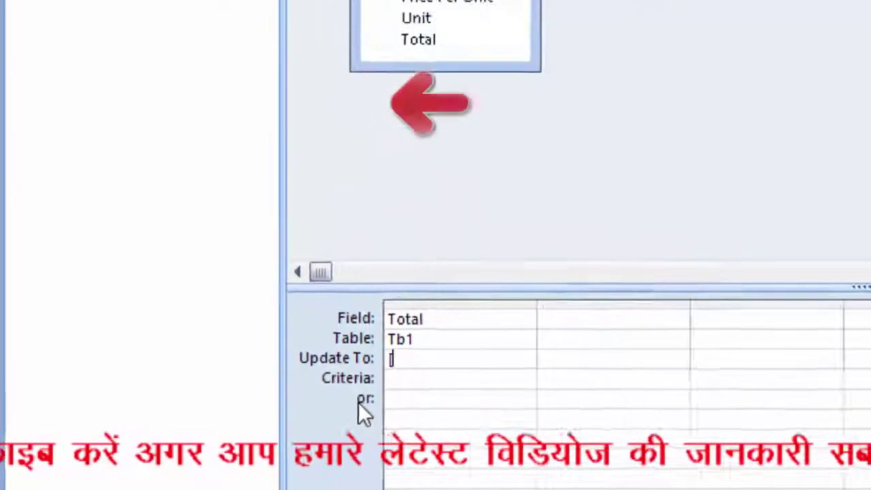
type("P")
type("ri")
type("c")
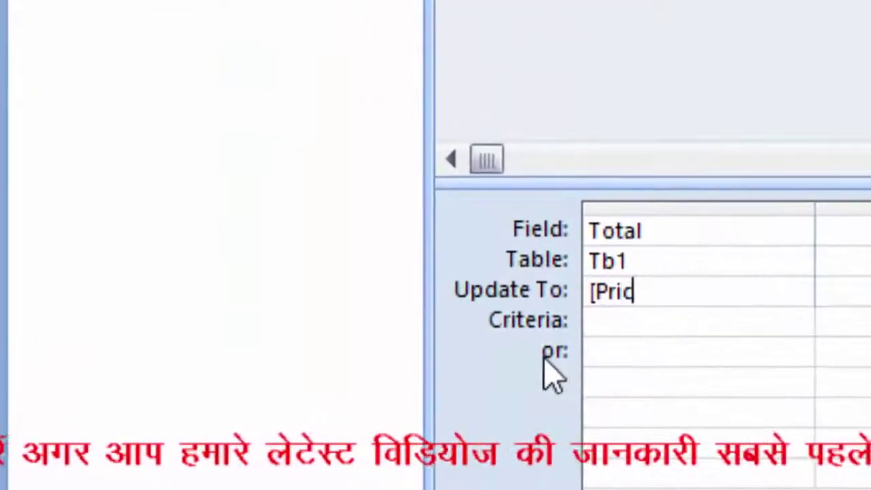
type("e ")
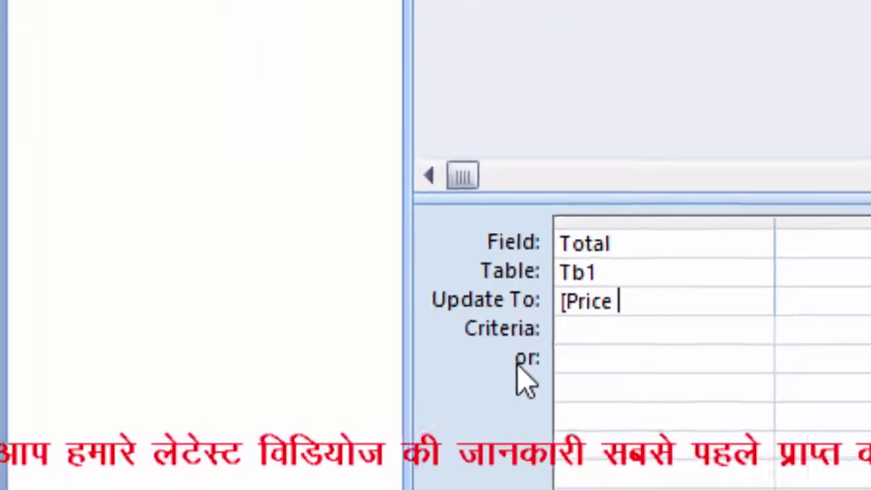
type("P")
type("er")
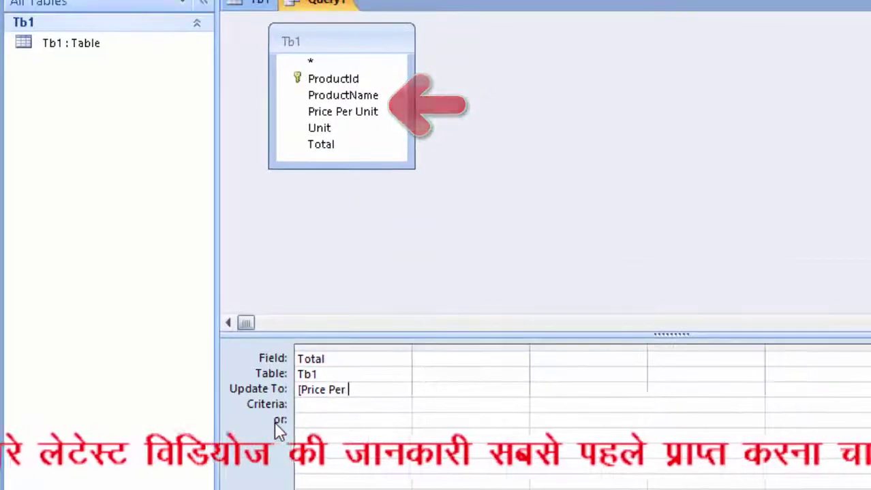
type(" Unit")
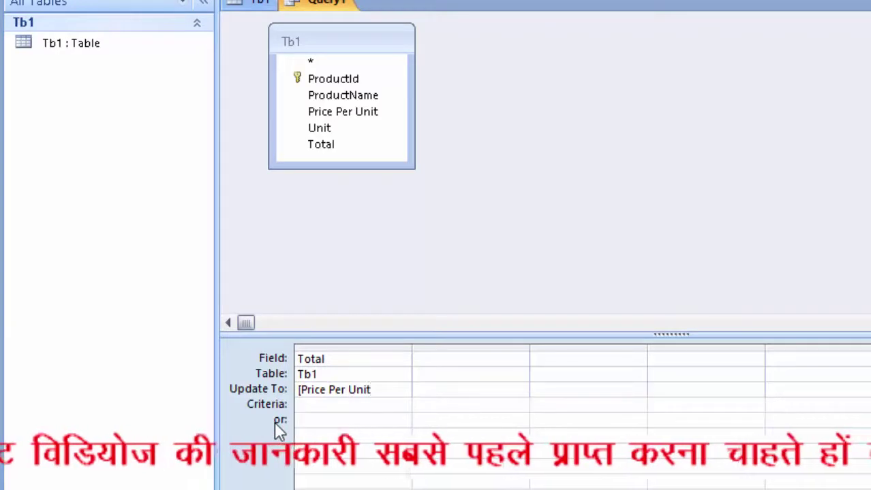
type("]")
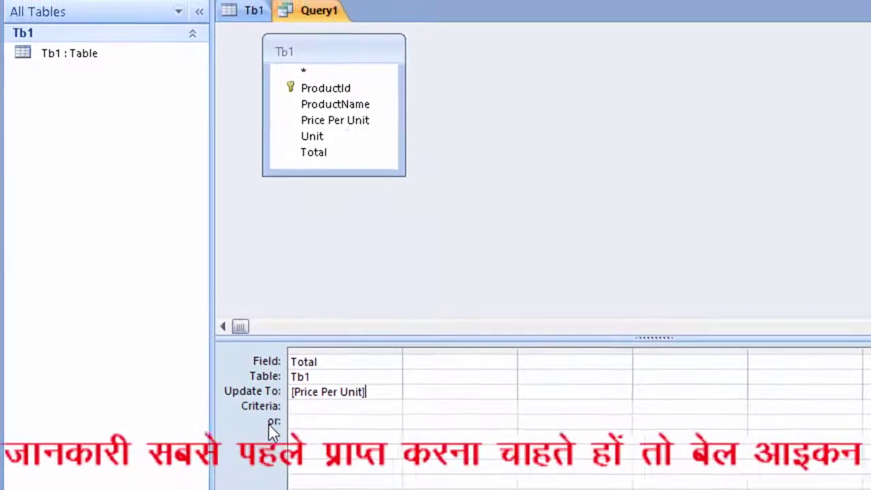
type("*")
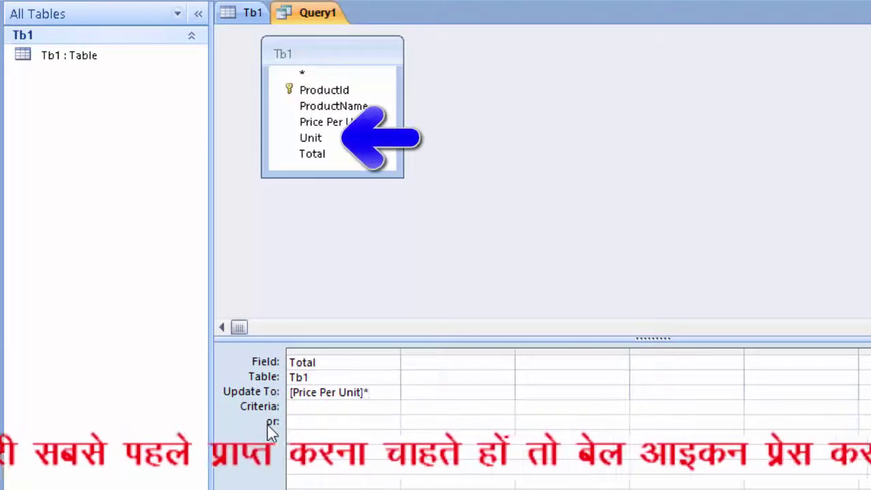
type("[")
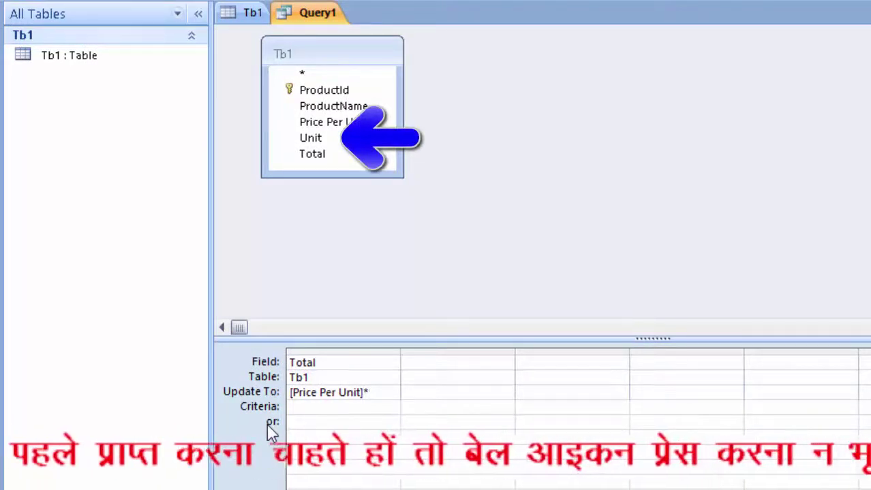
type("U")
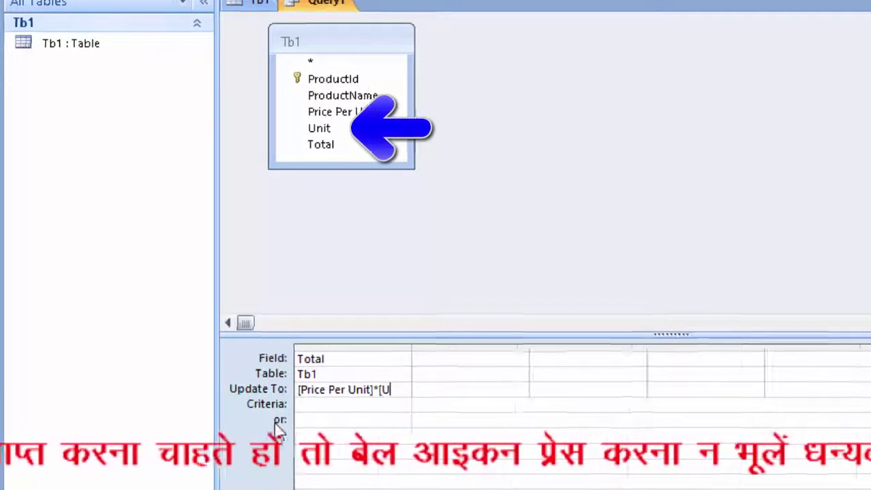
type("nit]")
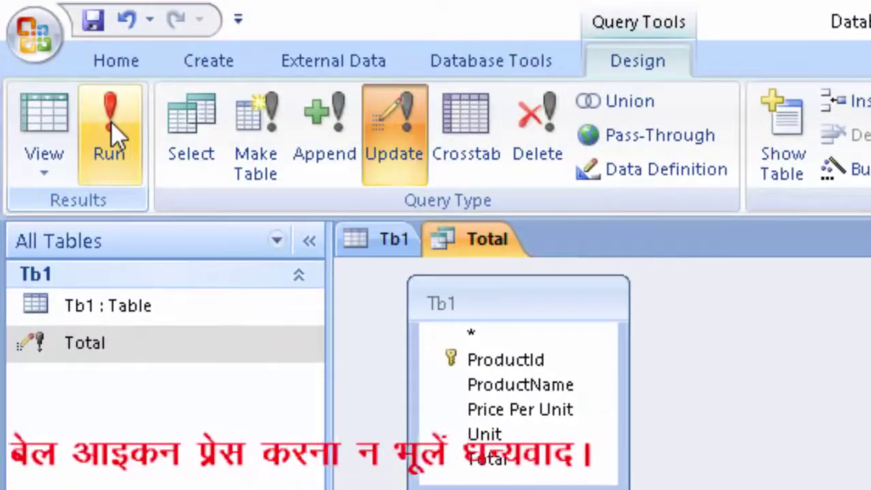
Step: Run the update query and open the Total query to see ₹20,000.00
left_click(111, 122)
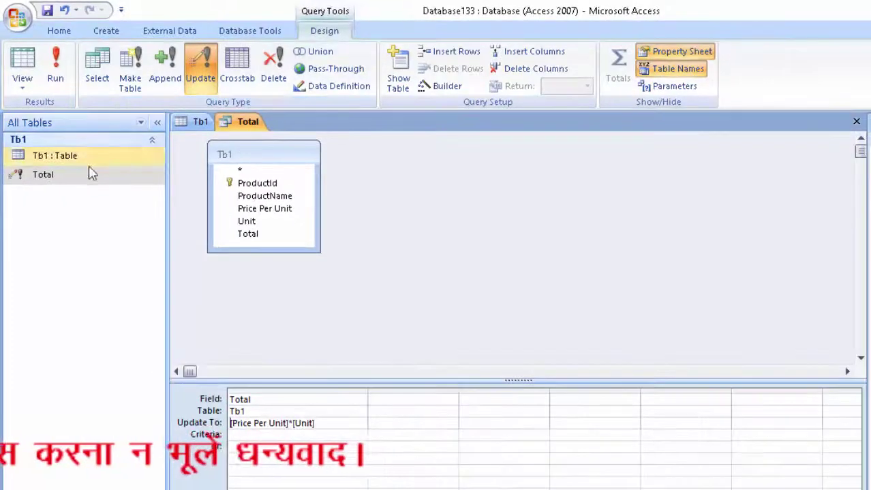
left_click(92, 181)
double_click(92, 180)
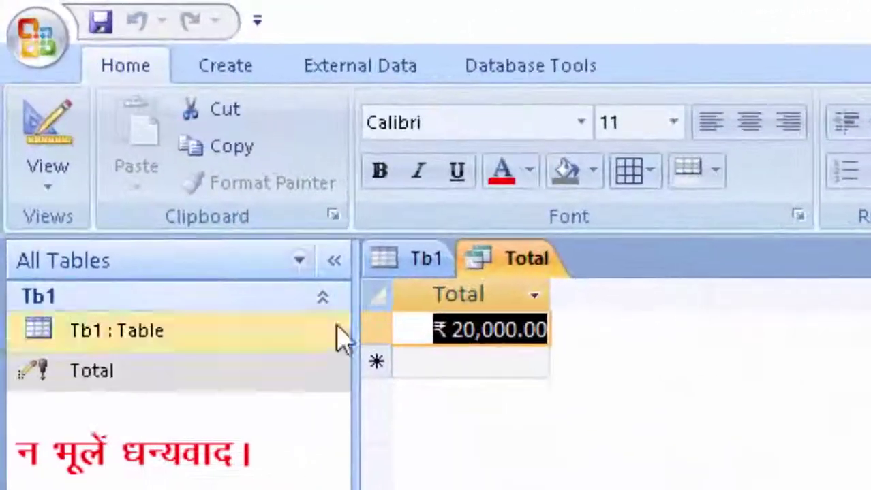